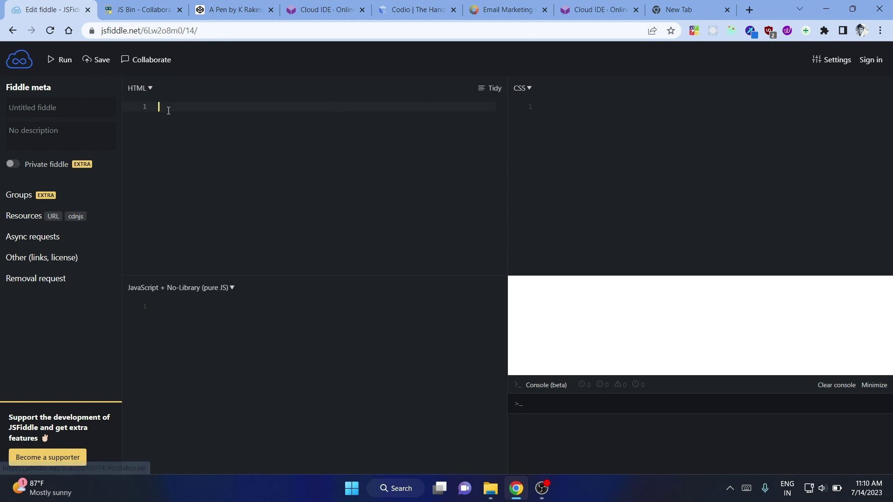
{"action": "left_click", "coordinate": [149, 92]}
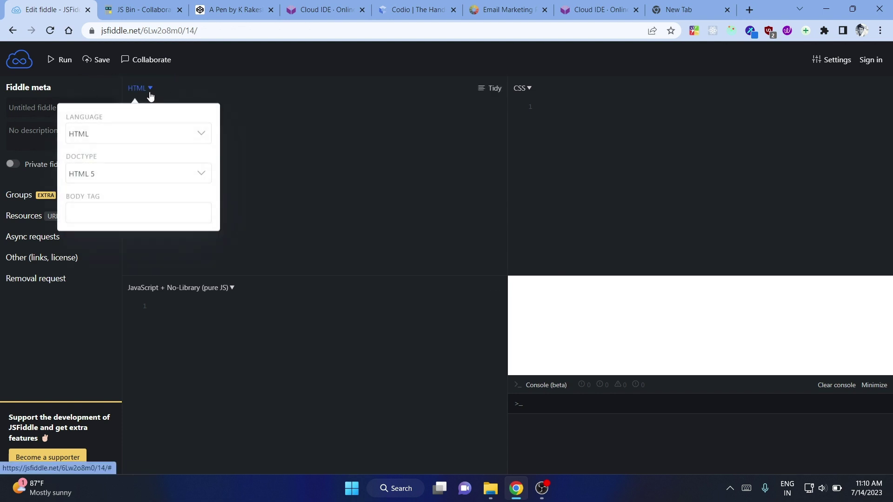
{"action": "left_click", "coordinate": [168, 136]}
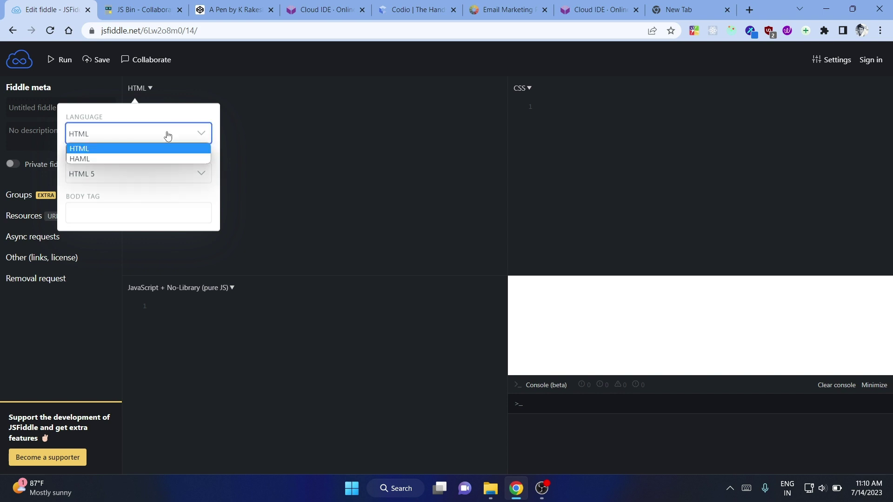
{"action": "left_click", "coordinate": [261, 167]}
{"action": "left_click", "coordinate": [261, 166]}
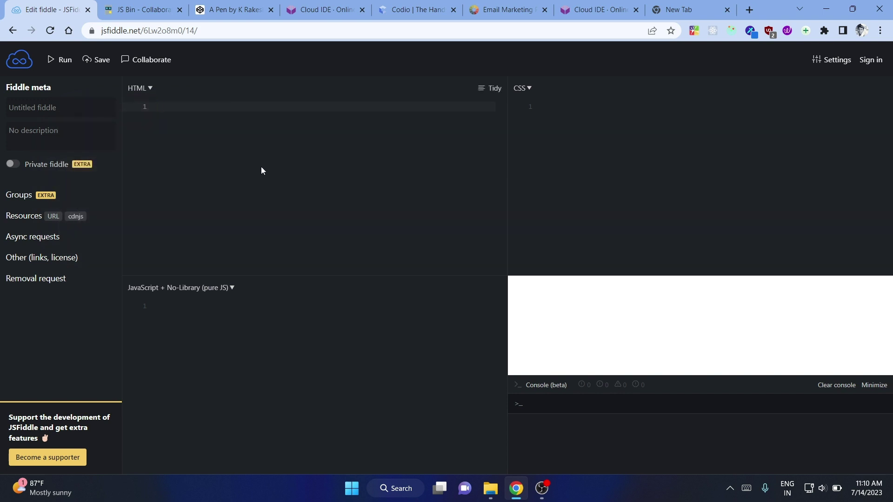
{"action": "left_click", "coordinate": [529, 93]}
{"action": "left_click", "coordinate": [528, 133]}
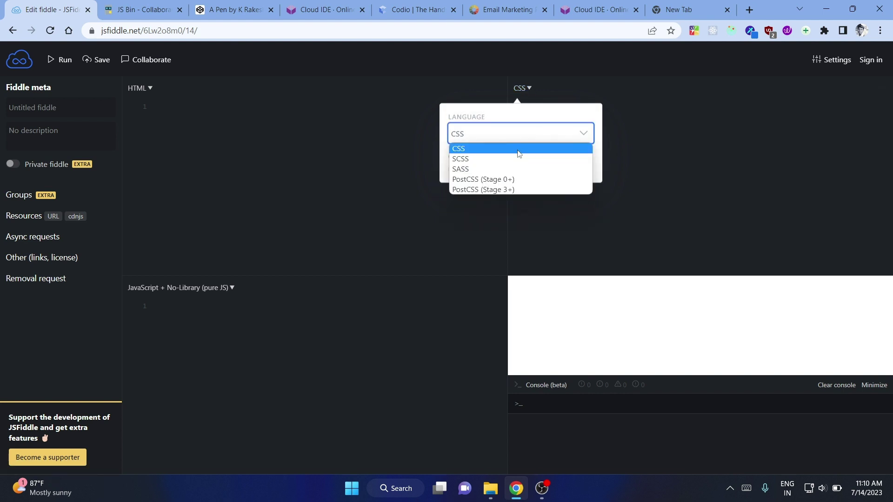
{"action": "left_click", "coordinate": [356, 151]}
{"action": "left_click", "coordinate": [354, 150]}
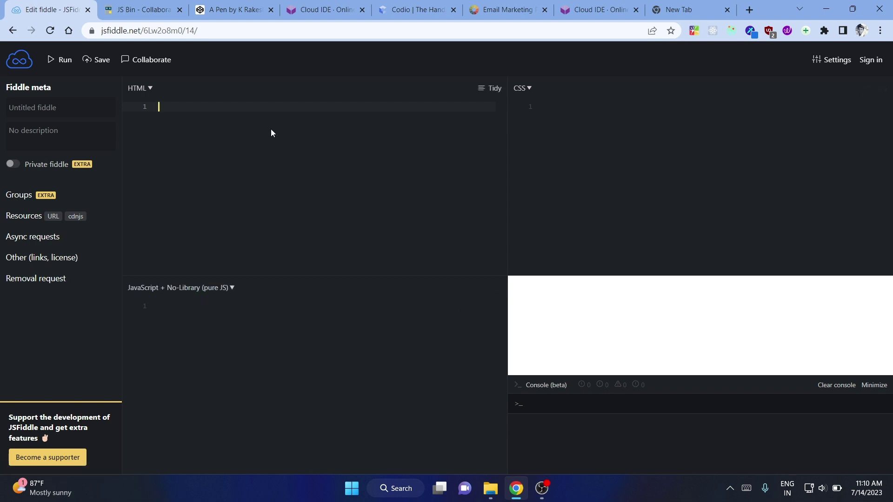
Add an <h1>hello</h1> heading to the HTML, run it, and dismiss the Save popup
{"action": "type", "text": "h"}
{"action": "type", "text": "1"}
{"action": "key", "text": "Tab"}
{"action": "type", "text": "hel"}
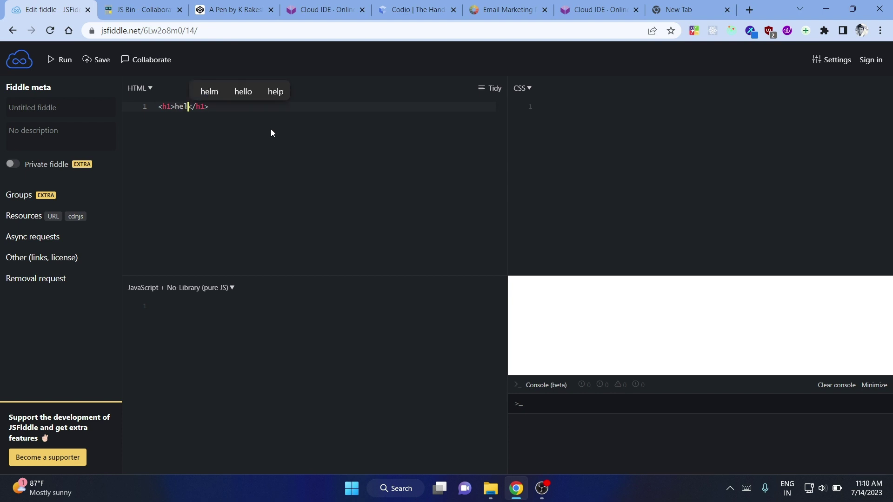
{"action": "type", "text": "lo"}
{"action": "left_click", "coordinate": [270, 147]}
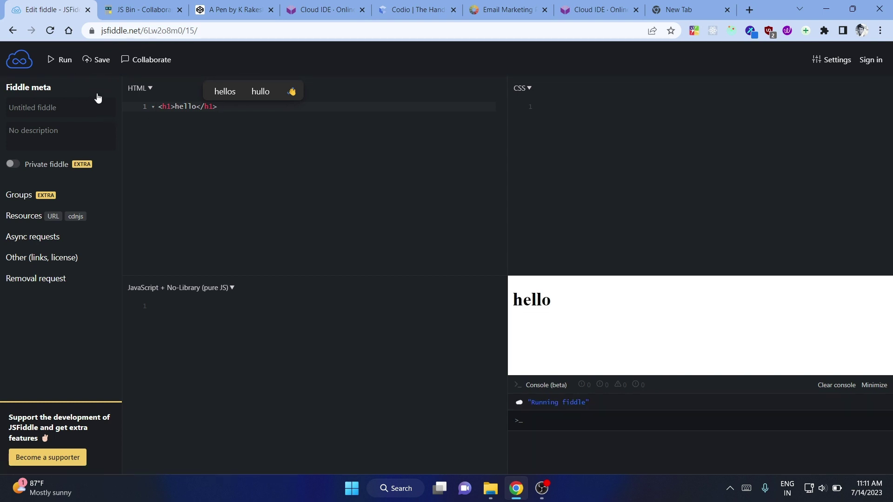
{"action": "left_click", "coordinate": [94, 64]}
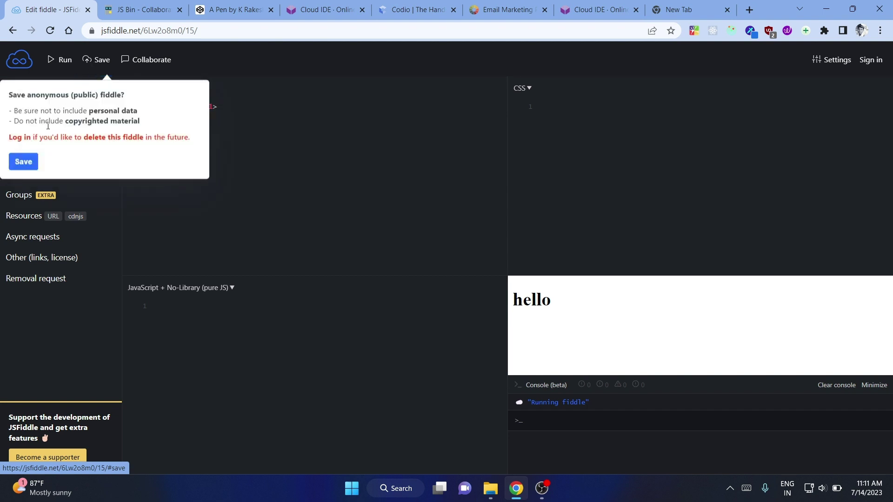
{"action": "left_click", "coordinate": [294, 155]}
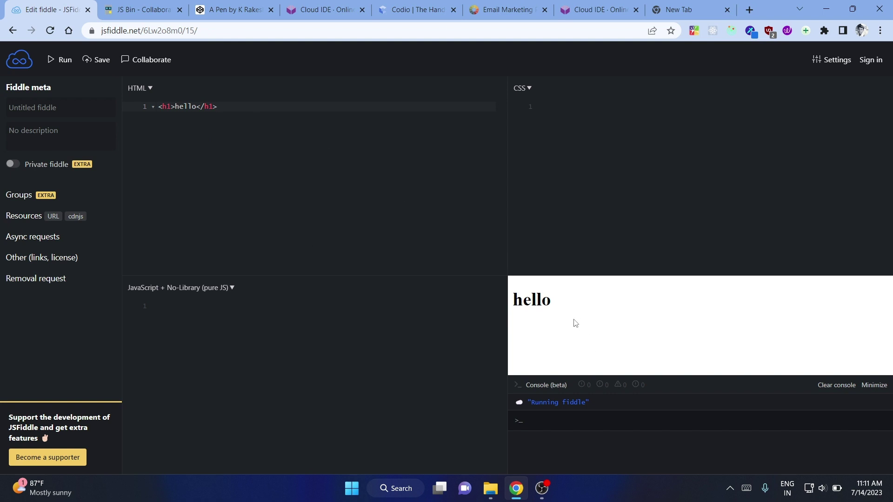
Write console.log('Hello wellcome') in the JavaScript panel and run it to print the message
{"action": "left_click", "coordinate": [576, 115]}
{"action": "left_click", "coordinate": [207, 307]}
{"action": "type", "text": "co"}
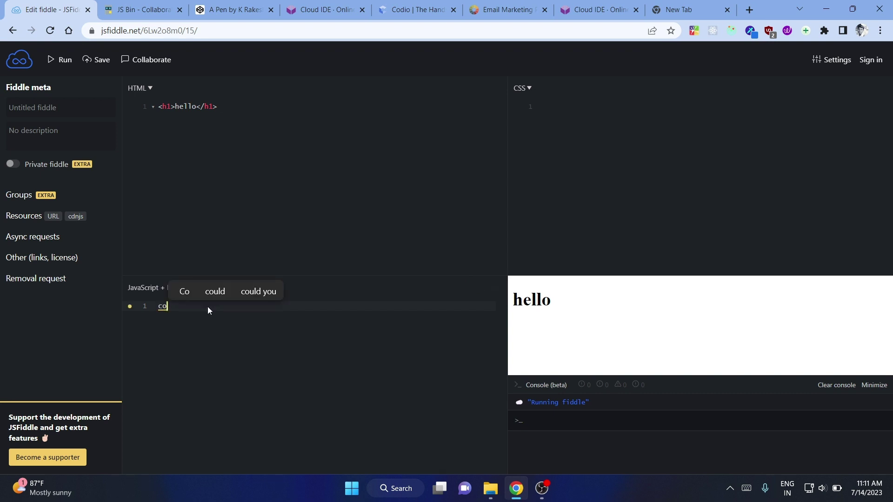
{"action": "type", "text": "nsole.log"}
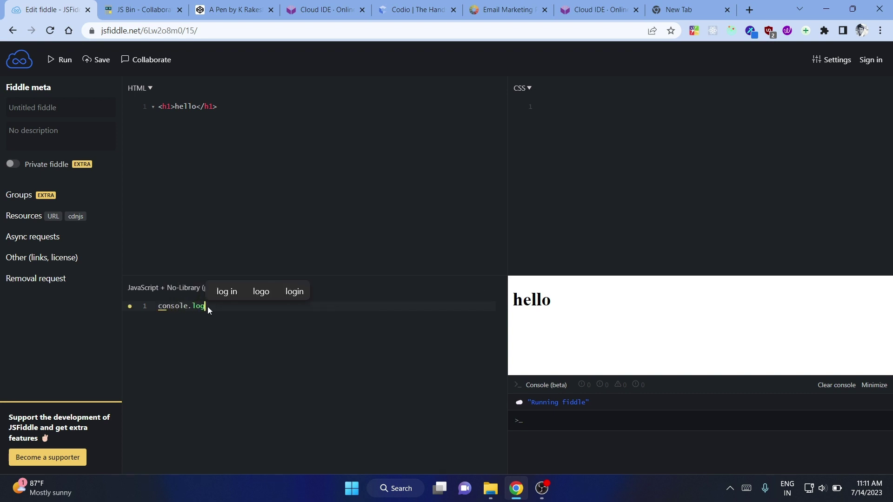
{"action": "type", "text": "('"}
{"action": "type", "text": "Hello"}
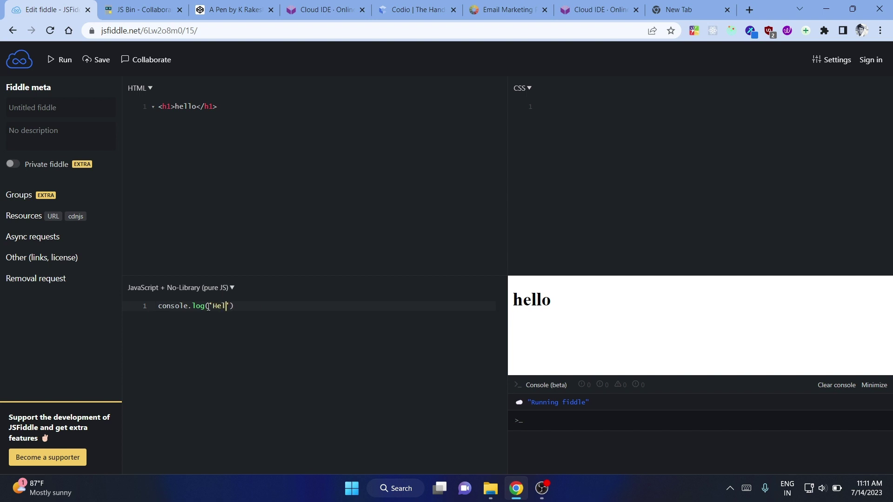
{"action": "type", "text": " wellcome"}
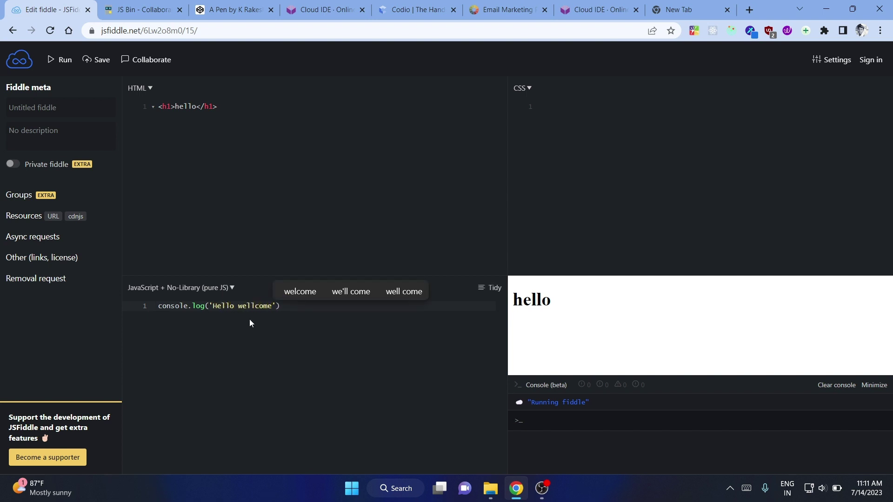
{"action": "left_click", "coordinate": [299, 324]}
{"action": "key", "text": "ctrl+s"}
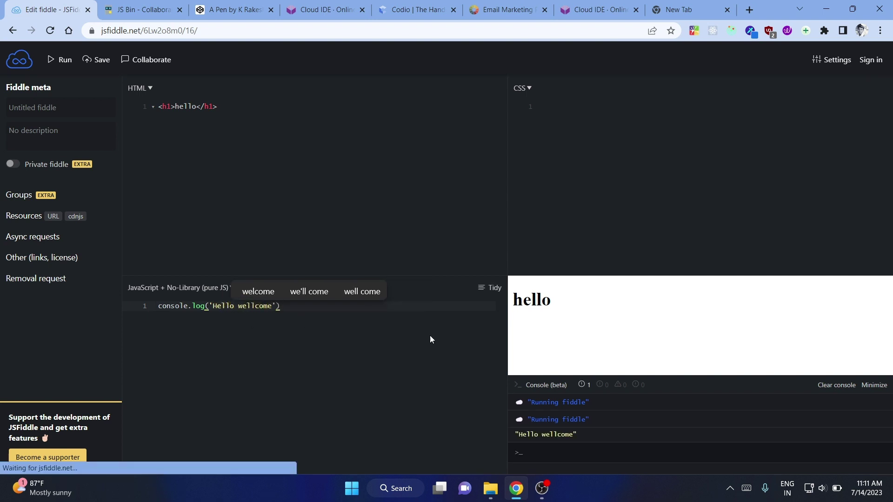
{"action": "left_click_drag", "start_coordinate": [519, 434], "coordinate": [578, 435]}
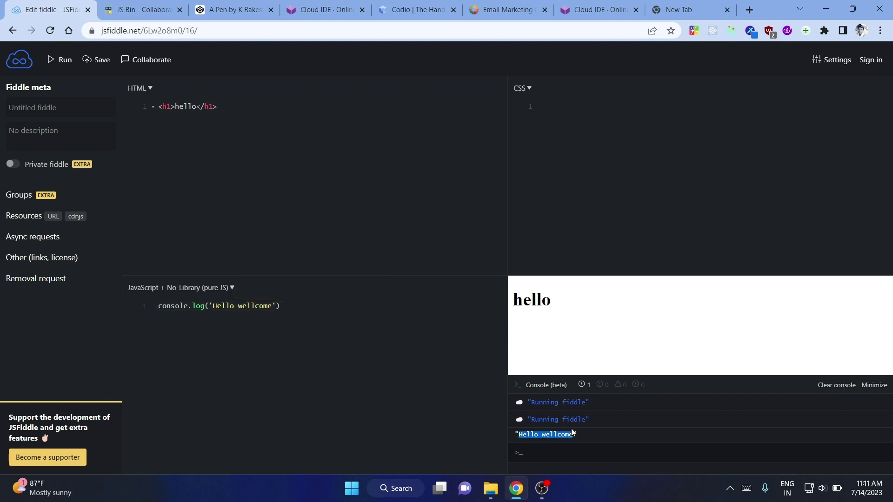
{"action": "left_click", "coordinate": [591, 436]}
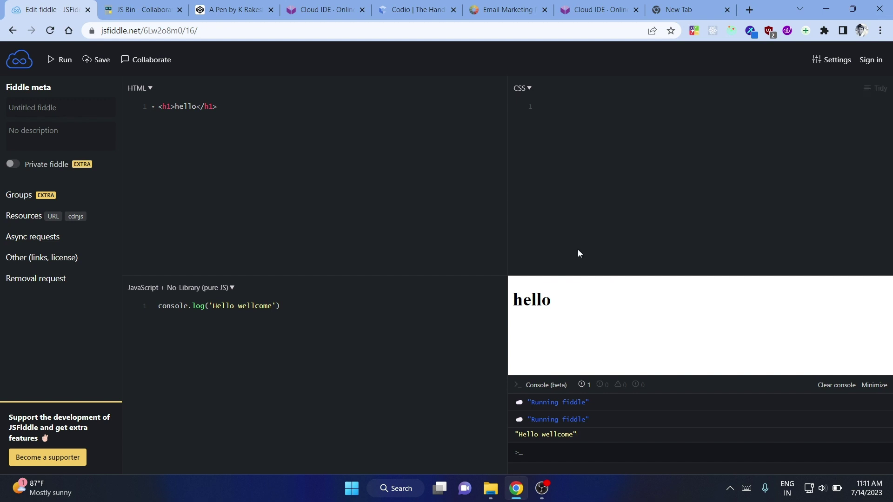
Check the editor settings and title fields, then start a TogetherJS collaboration session with an invite link
{"action": "left_click", "coordinate": [835, 60]}
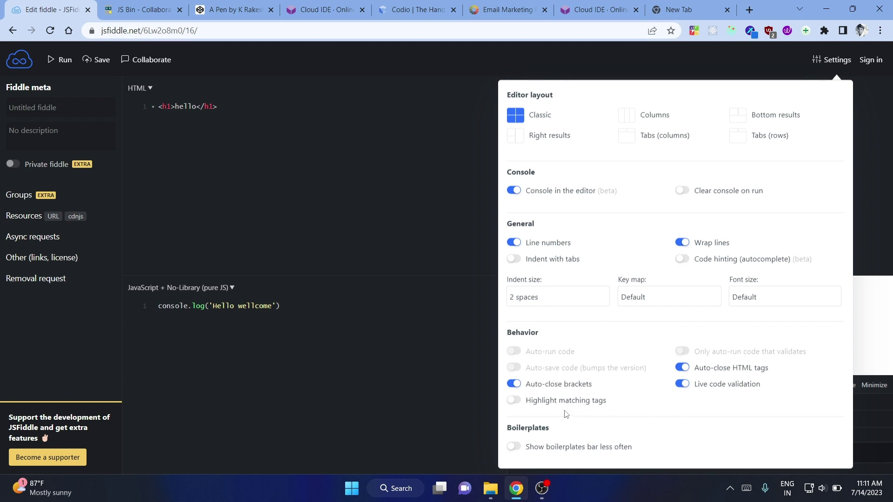
{"action": "left_click", "coordinate": [346, 186]}
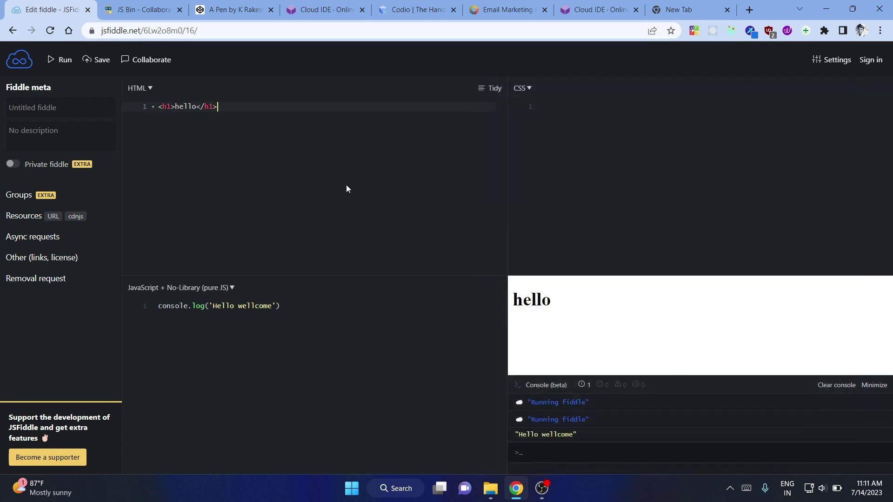
{"action": "left_click", "coordinate": [68, 109]}
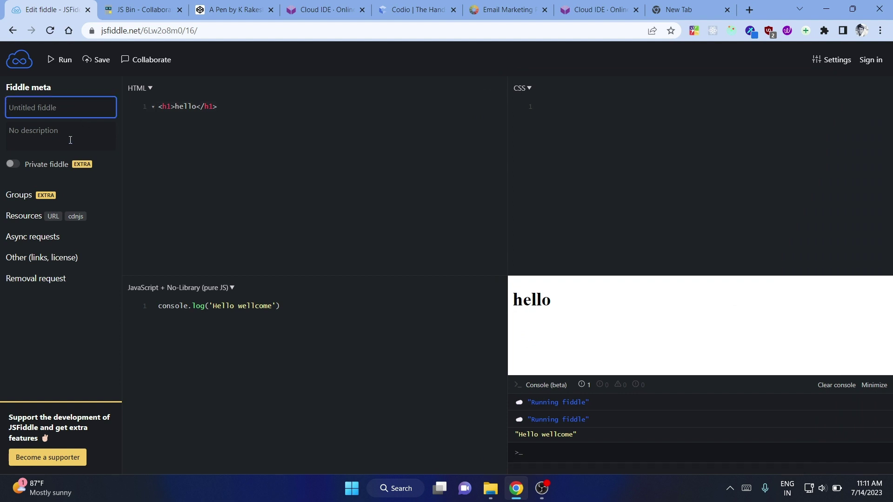
{"action": "left_click", "coordinate": [70, 137]}
{"action": "left_click", "coordinate": [66, 110]}
{"action": "left_click", "coordinate": [146, 62]}
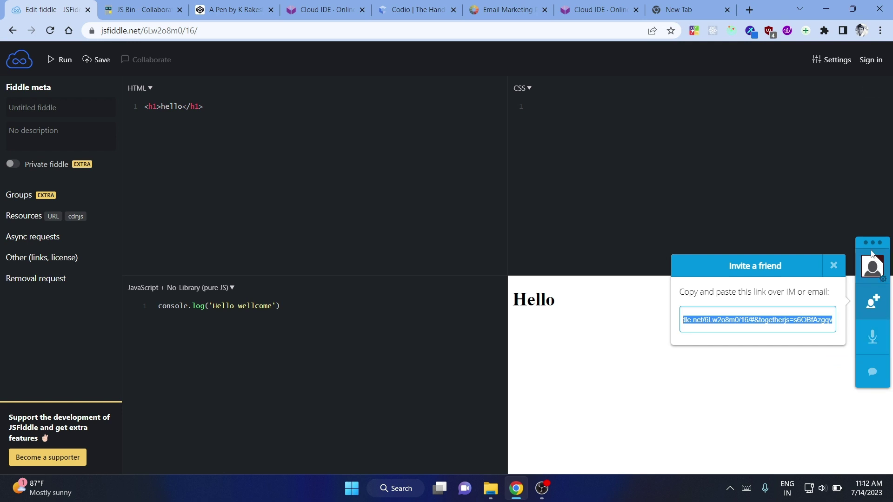
End the JSFiddle collaboration session and switch to the JS Bin tab
{"action": "left_click", "coordinate": [883, 273]}
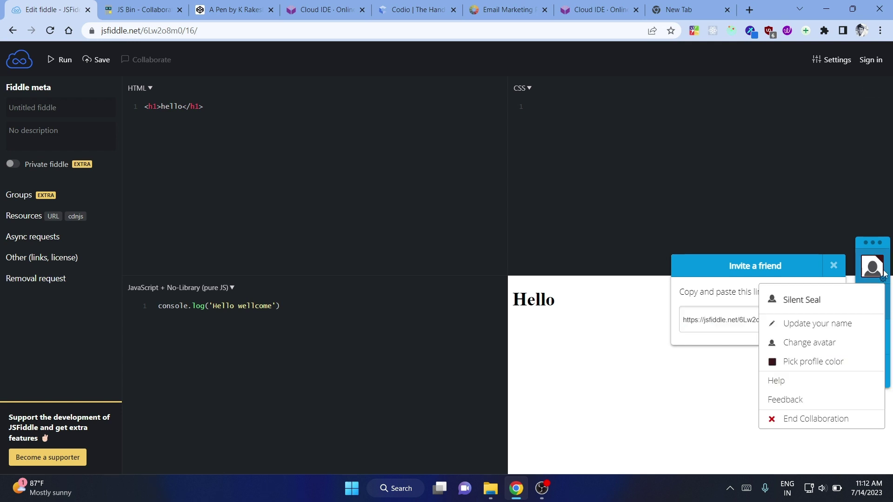
{"action": "left_click", "coordinate": [831, 419]}
{"action": "left_click", "coordinate": [499, 261]}
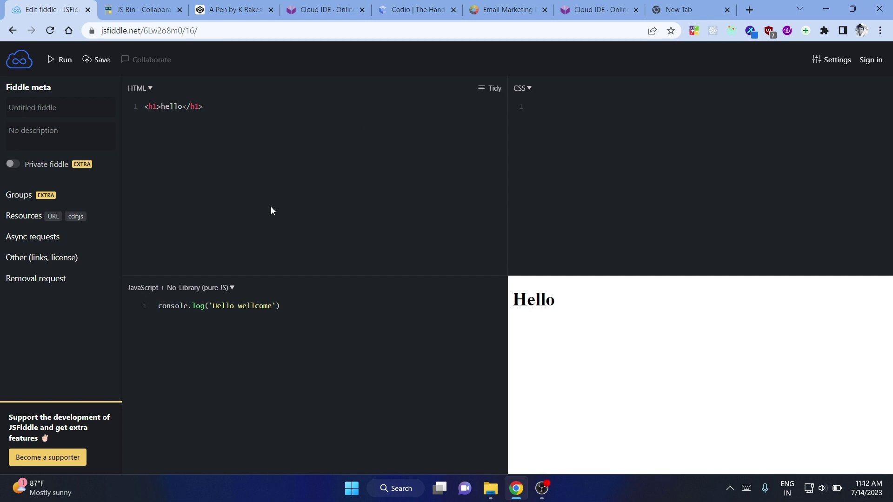
{"action": "left_click", "coordinate": [138, 10]}
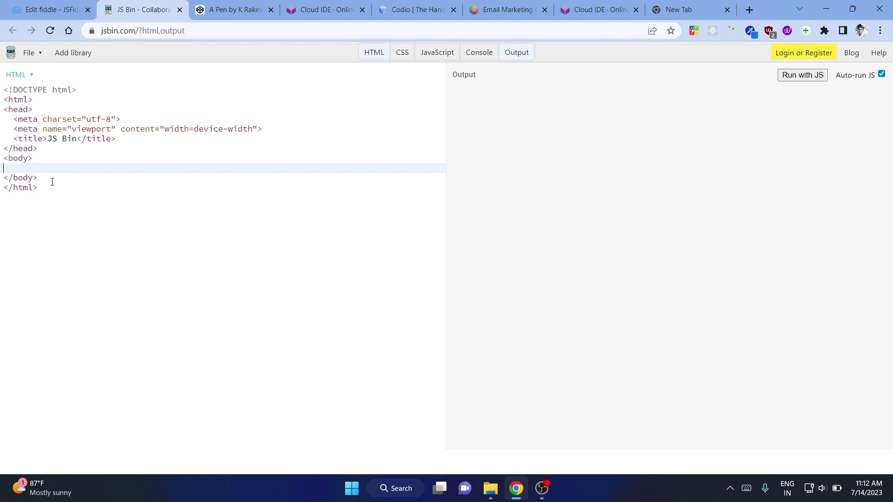
Add an <h1>Hello</h1> heading to the JS Bin body and show the CSS panel
{"action": "type", "text": "h1"}
{"action": "key", "text": "Tab"}
{"action": "type", "text": "Hello"}
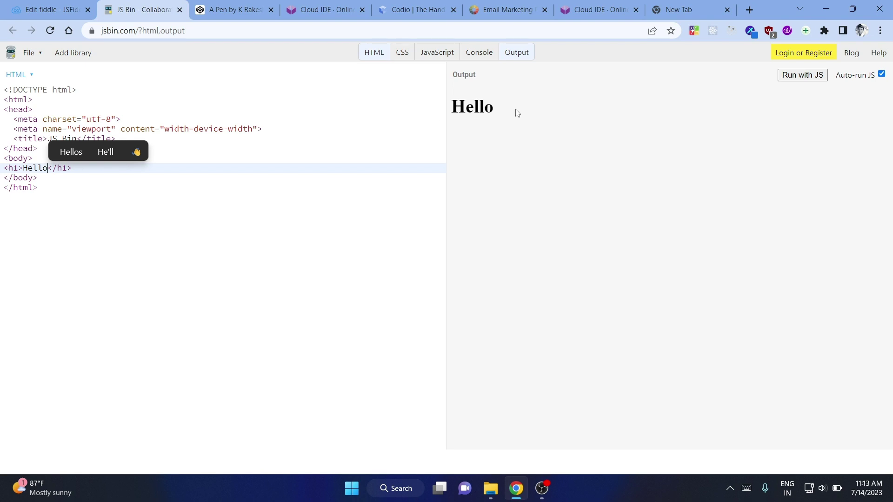
{"action": "left_click", "coordinate": [401, 53]}
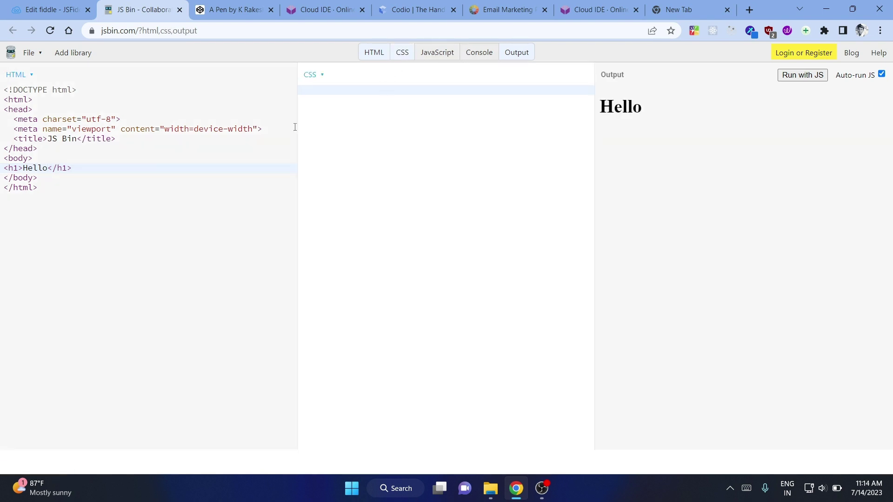
Widen the CSS editor, show the JavaScript and Console panels, and check the File menu
{"action": "mouse_move", "coordinate": [297, 130]}
{"action": "left_mouse_down"}
{"action": "mouse_move", "coordinate": [259, 119]}
{"action": "mouse_move", "coordinate": [309, 124]}
{"action": "left_mouse_up"}
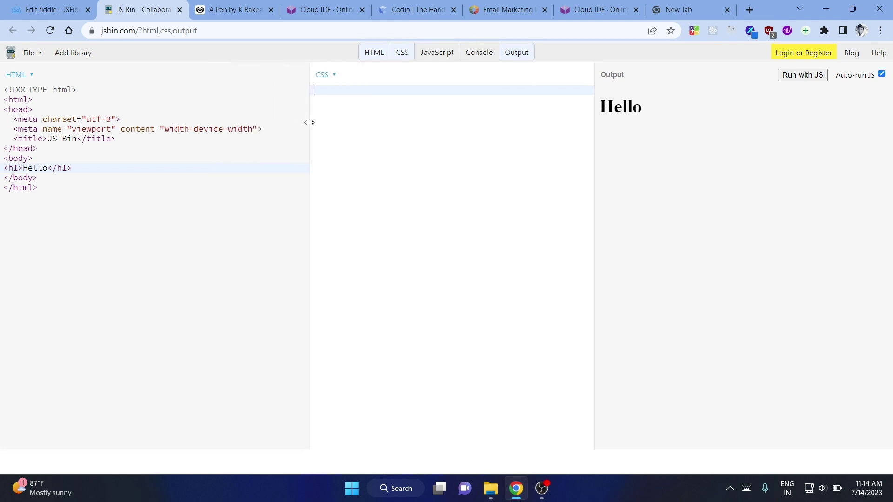
{"action": "left_click", "coordinate": [445, 54]}
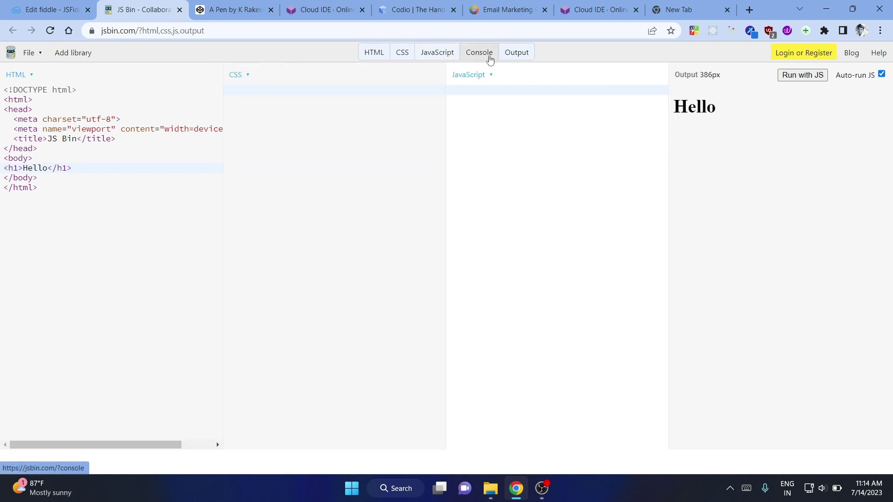
{"action": "left_click", "coordinate": [478, 56]}
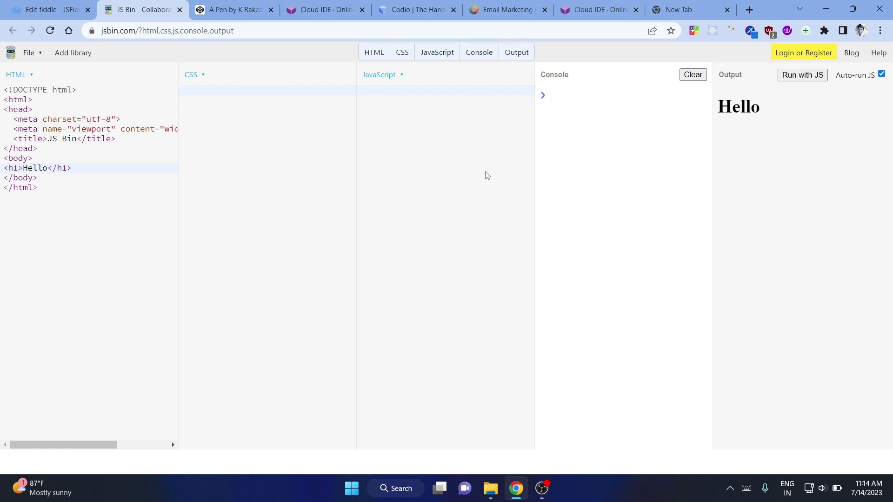
{"action": "left_click", "coordinate": [40, 55]}
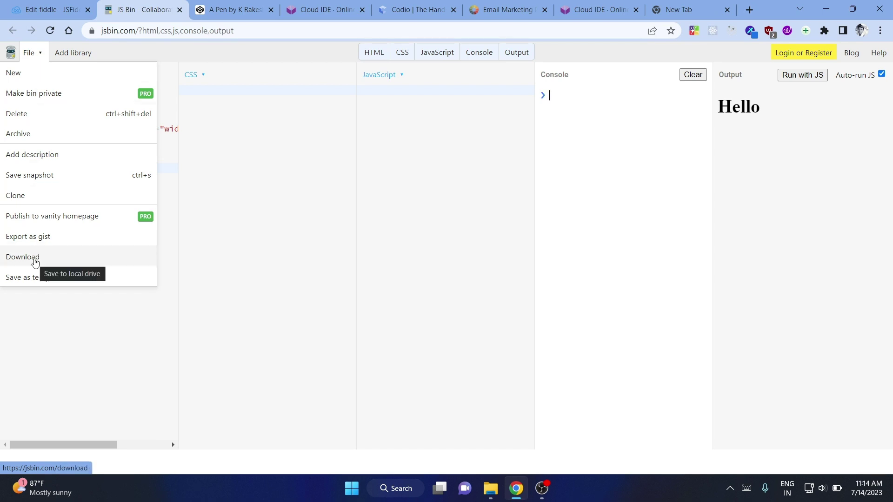
{"action": "left_click", "coordinate": [267, 162]}
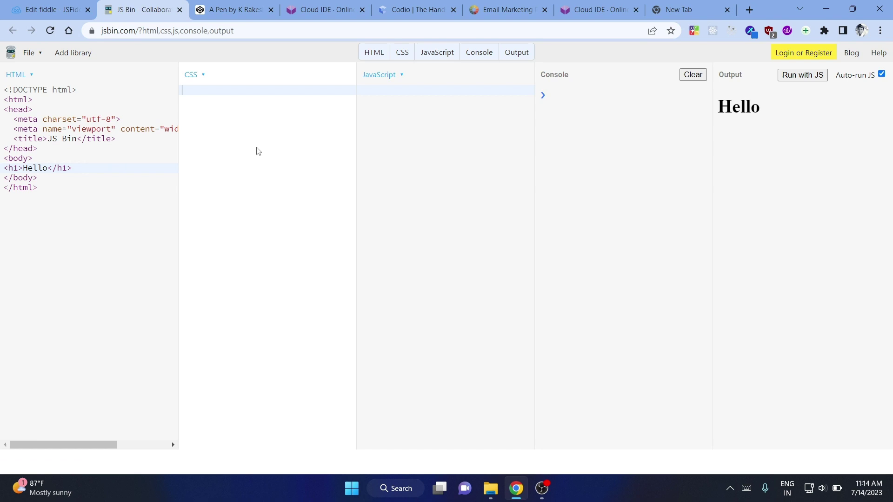
Bring up the CodePen Hello World pen, briefly revisiting the JSFiddle tab
{"action": "left_click", "coordinate": [228, 7]}
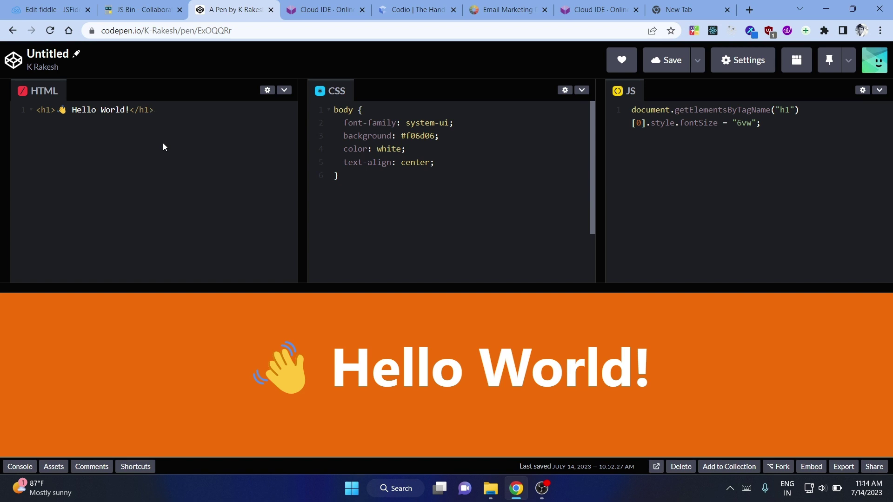
{"action": "left_click", "coordinate": [51, 9]}
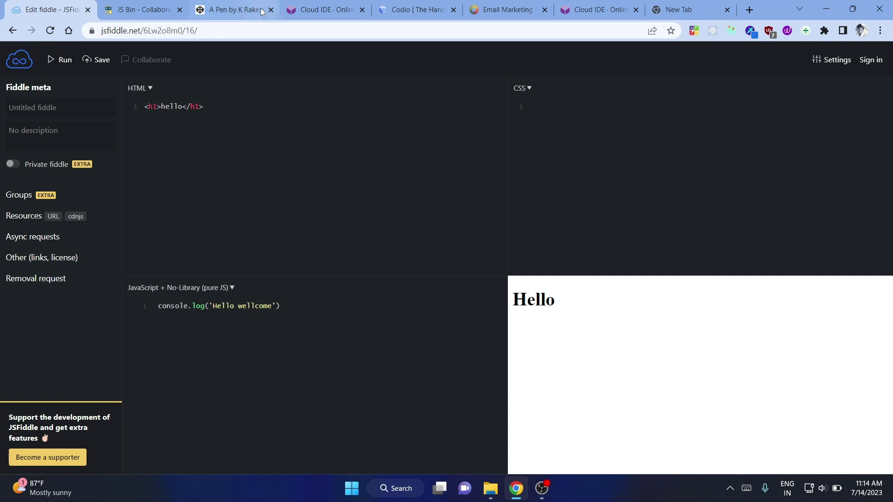
{"action": "left_click", "coordinate": [231, 9]}
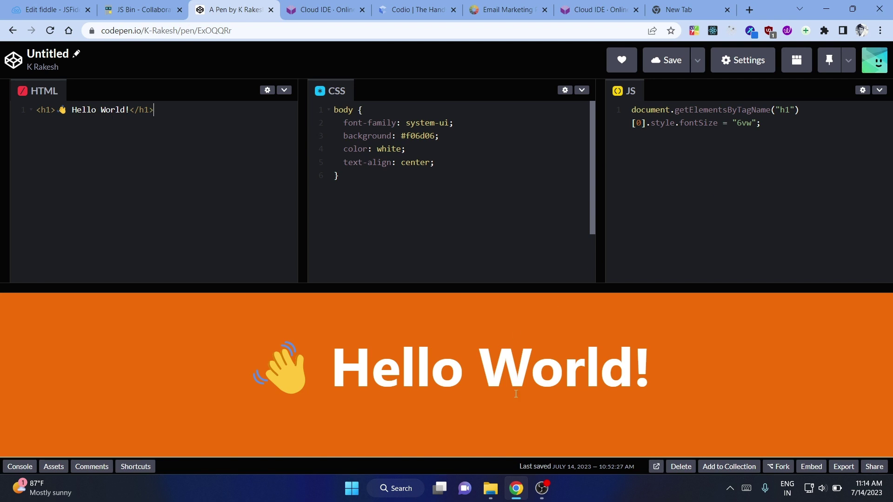
{"action": "mouse_move", "coordinate": [289, 367]}
{"action": "left_mouse_down"}
{"action": "mouse_move", "coordinate": [713, 389]}
{"action": "mouse_move", "coordinate": [238, 371]}
{"action": "left_mouse_up"}
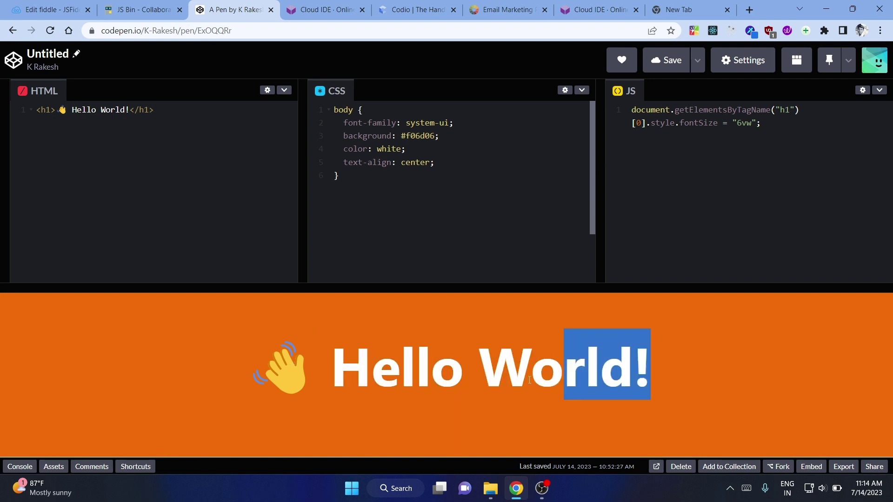
{"action": "left_click", "coordinate": [676, 364]}
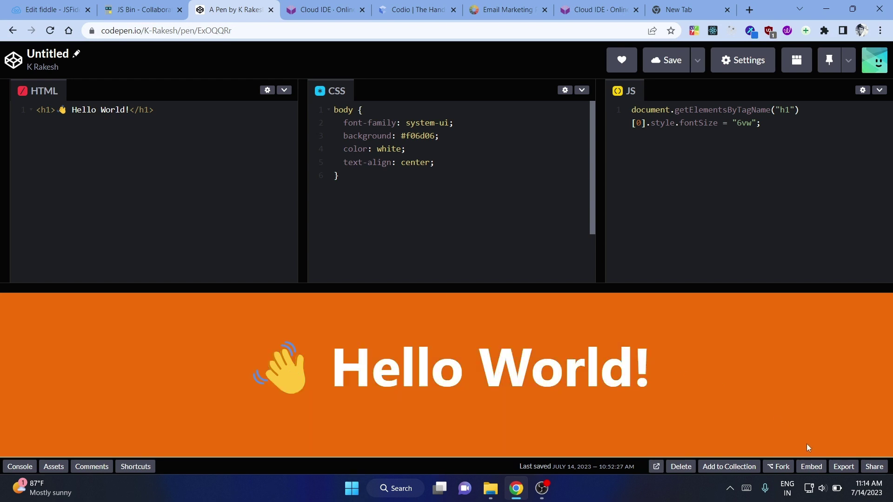
{"action": "left_click", "coordinate": [840, 469]}
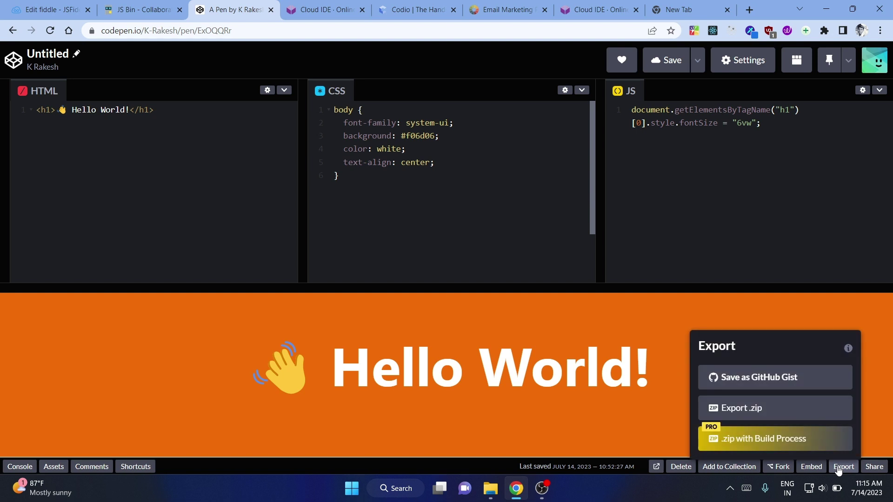
{"action": "left_click", "coordinate": [844, 467]}
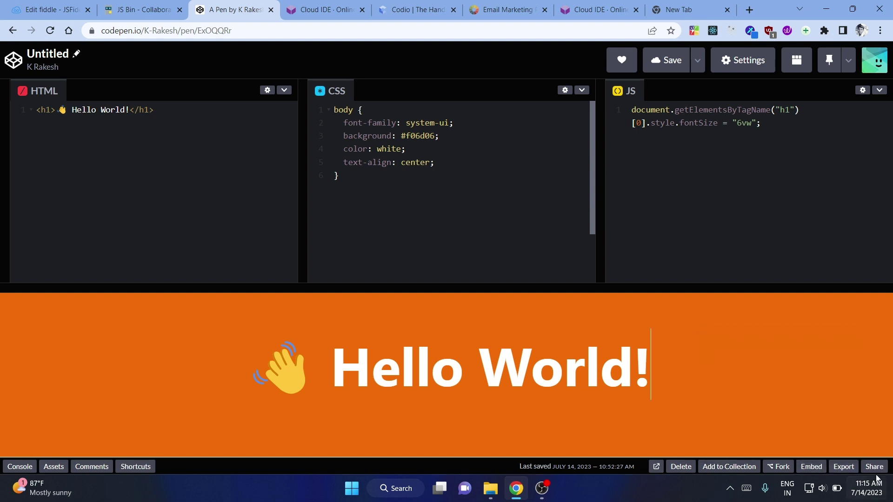
{"action": "left_click", "coordinate": [874, 466]}
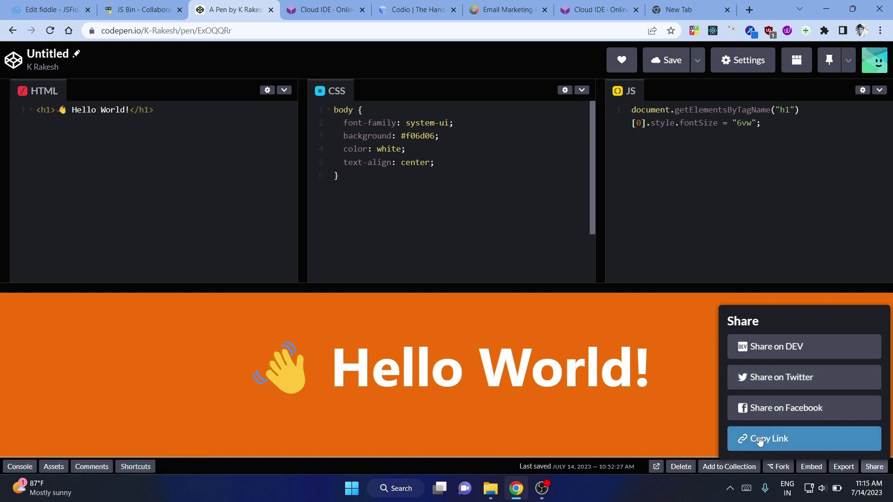
{"action": "left_click", "coordinate": [692, 338]}
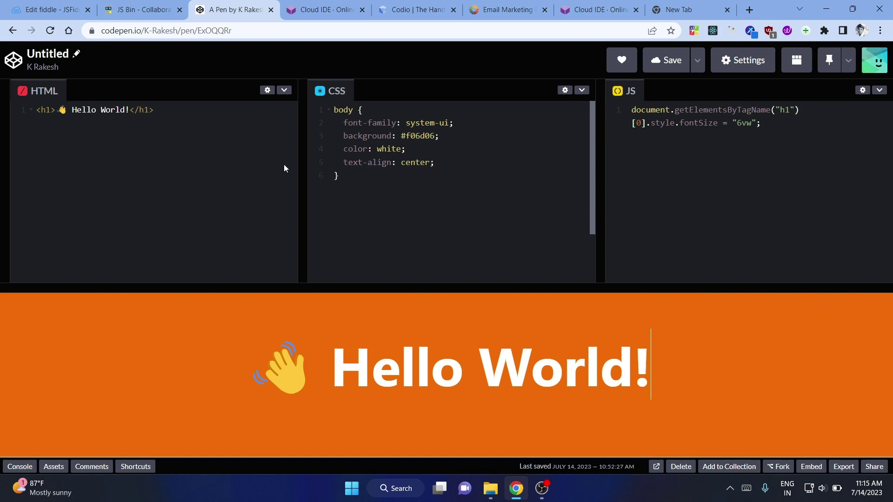
Rename the pen to 'project' and save it
{"action": "left_click", "coordinate": [77, 54]}
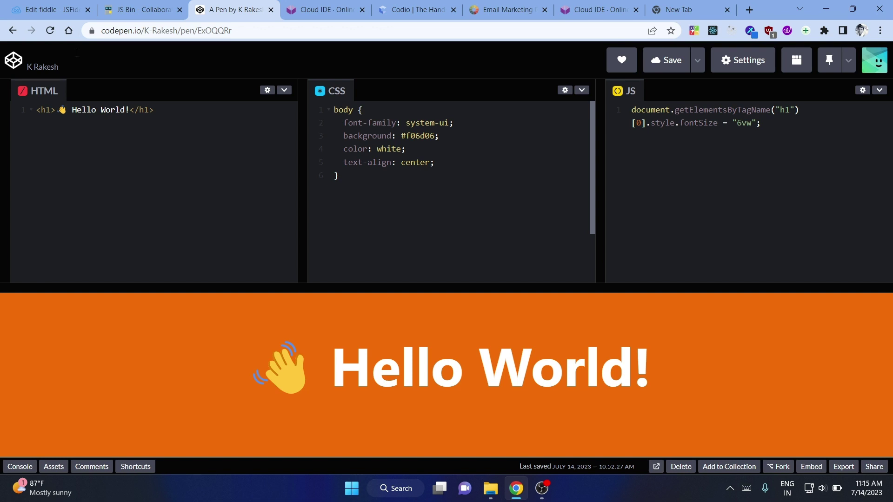
{"action": "type", "text": "projec"}
{"action": "type", "text": "t"}
{"action": "left_click", "coordinate": [169, 65]}
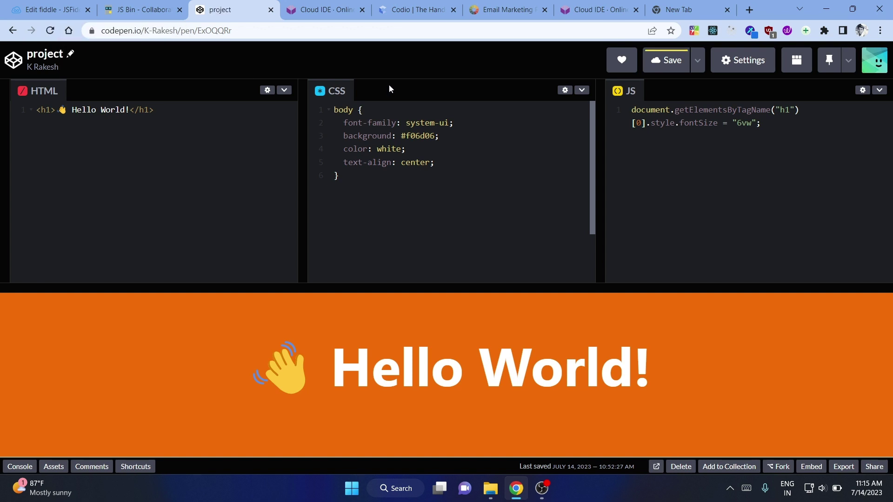
{"action": "left_click", "coordinate": [697, 61]}
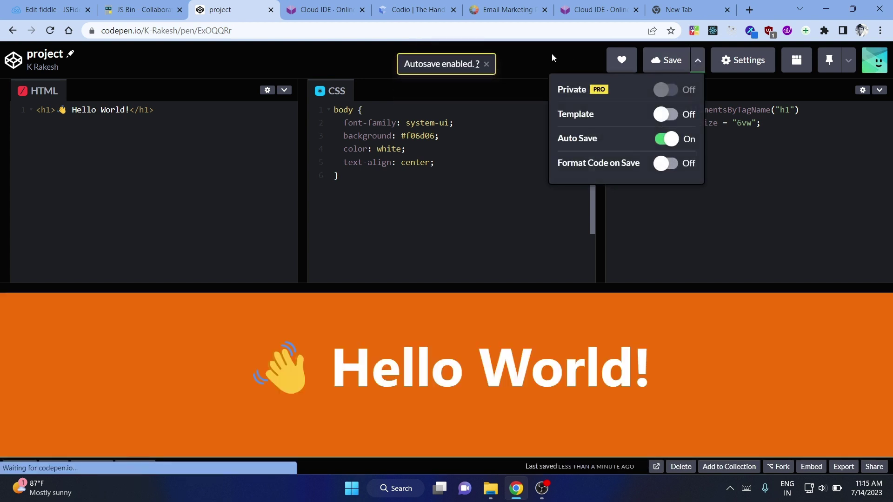
{"action": "left_click", "coordinate": [552, 53]}
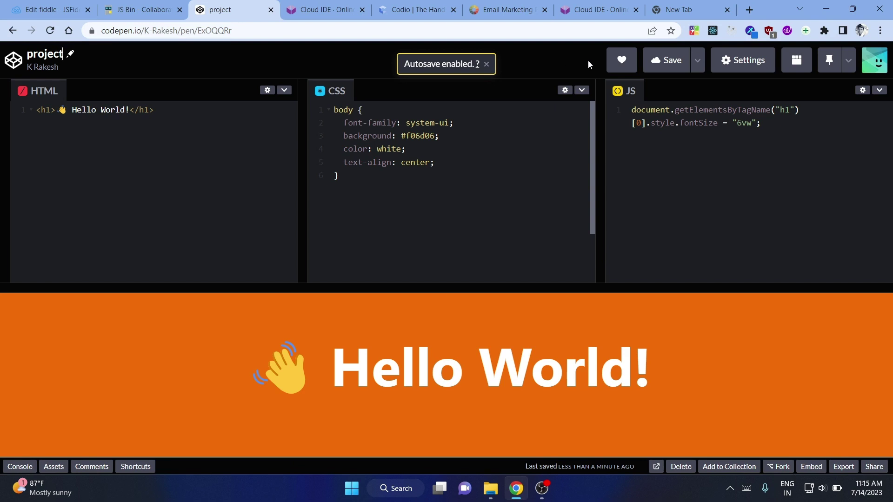
Look over Pinned Items and the HTML editor menu, then go to the Codeanywhere tab
{"action": "left_click", "coordinate": [849, 60]}
{"action": "left_click", "coordinate": [707, 99]}
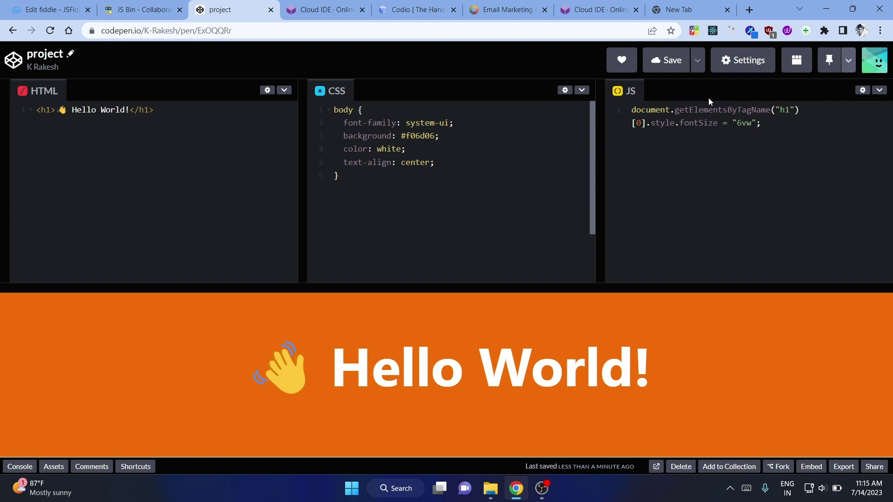
{"action": "left_click", "coordinate": [284, 91]}
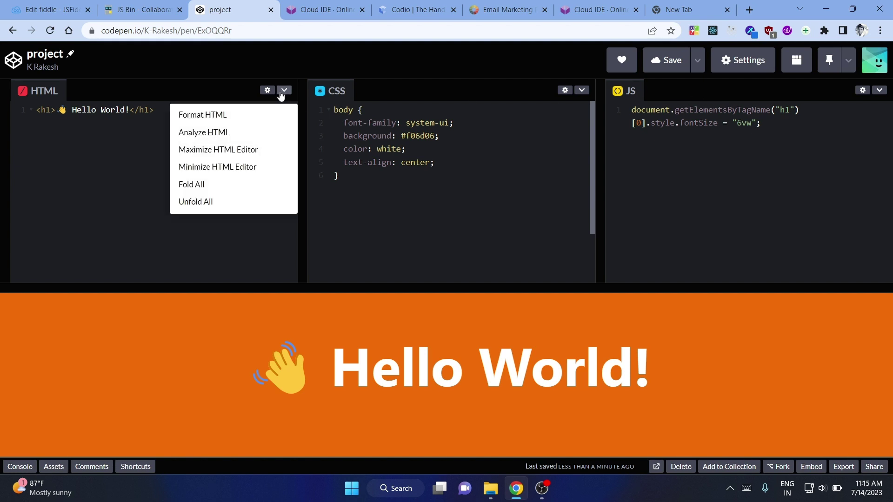
{"action": "left_click", "coordinate": [364, 67]}
{"action": "left_click", "coordinate": [325, 11]}
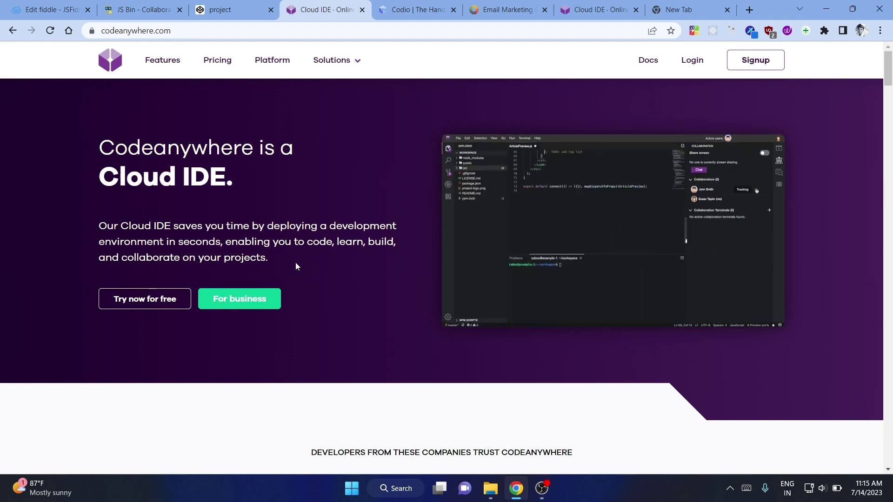
Switch to the Codio tab and scroll through its hands-on learning homepage
{"action": "key", "text": "ctrl+Tab"}
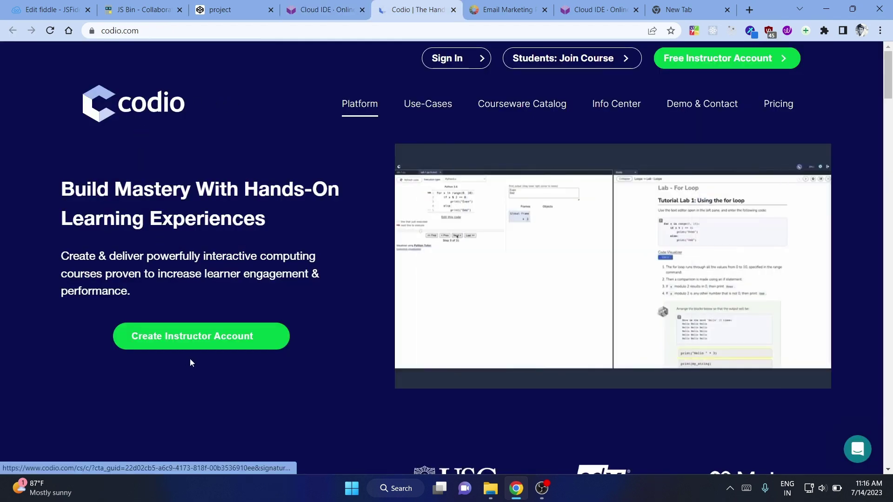
{"action": "scroll", "coordinate": [398, 371], "scroll_direction": "down", "scroll_amount": 3}
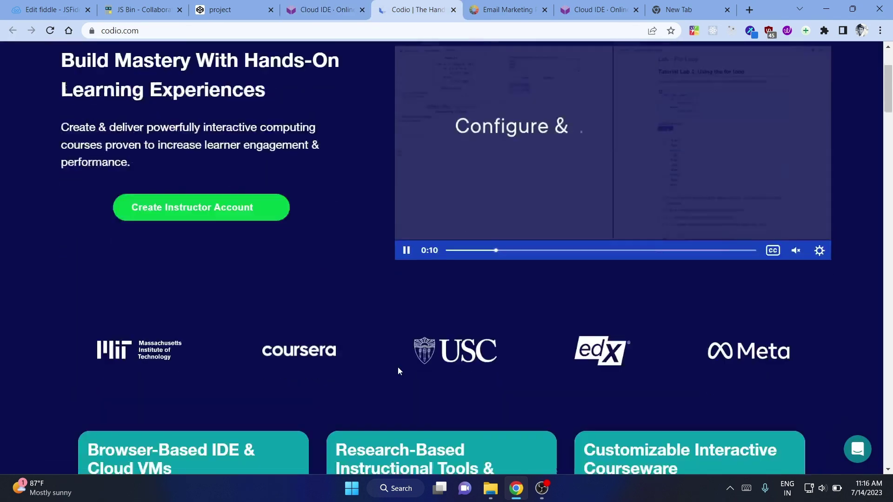
{"action": "scroll", "coordinate": [397, 370], "scroll_direction": "down", "scroll_amount": 3}
{"action": "scroll", "coordinate": [399, 371], "scroll_direction": "up", "scroll_amount": 6}
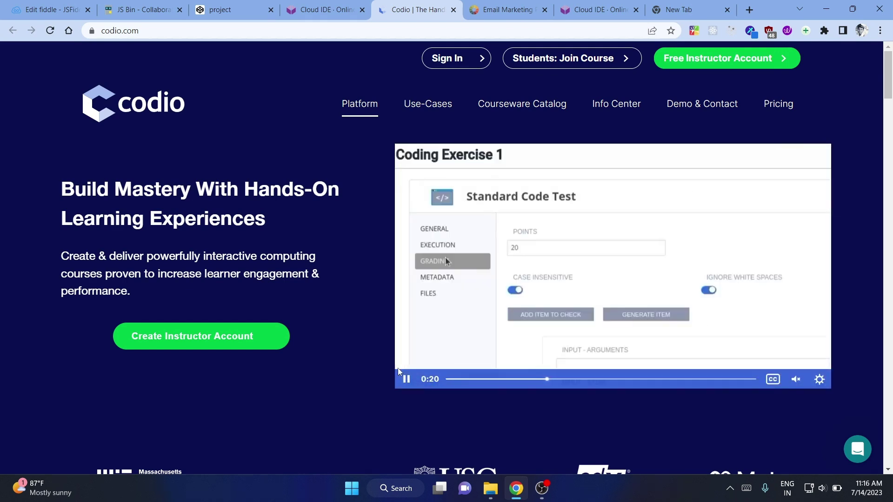
Flip through the CodePen 'project' and JSFiddle tabs, ending on the Litmus email marketing page
{"action": "left_click", "coordinate": [225, 9]}
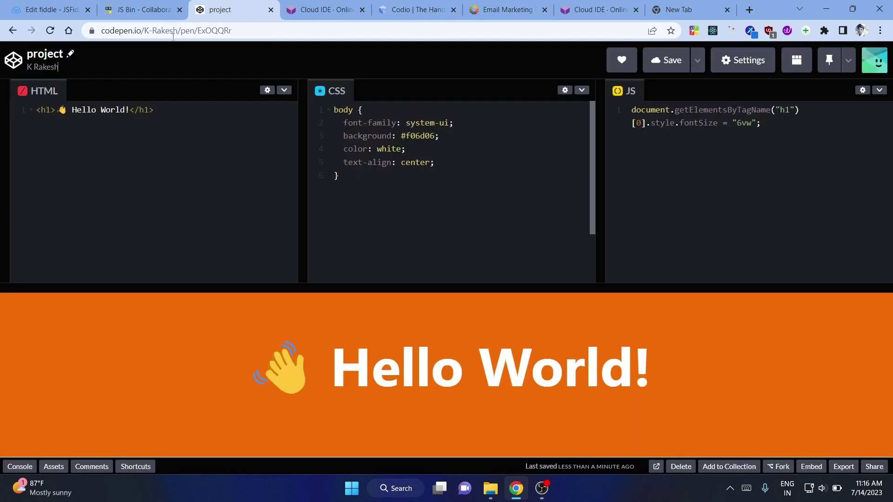
{"action": "left_click", "coordinate": [32, 8]}
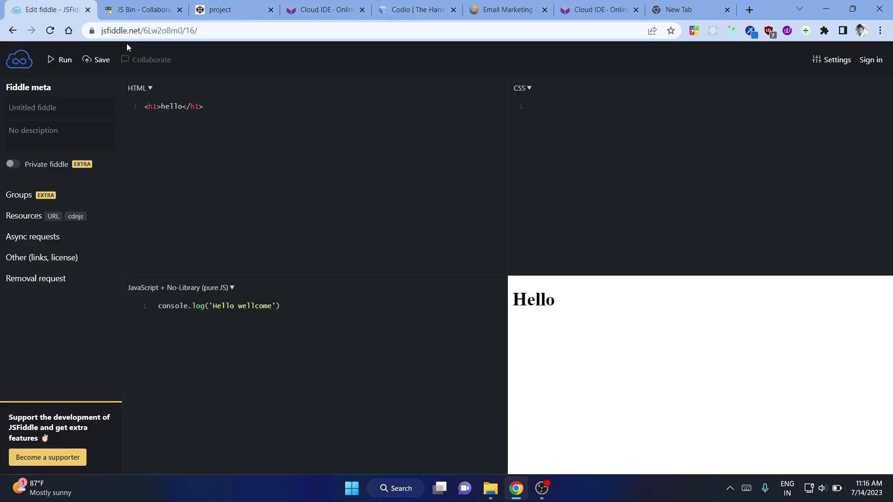
{"action": "left_click", "coordinate": [499, 11]}
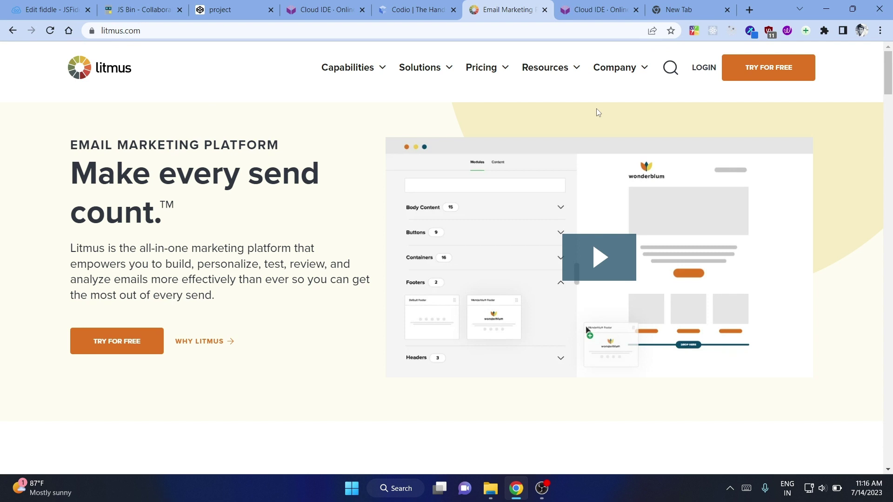
Close the duplicate Codeanywhere Cloud IDE tab, leaving the Chrome New Tab page
{"action": "left_click", "coordinate": [591, 10]}
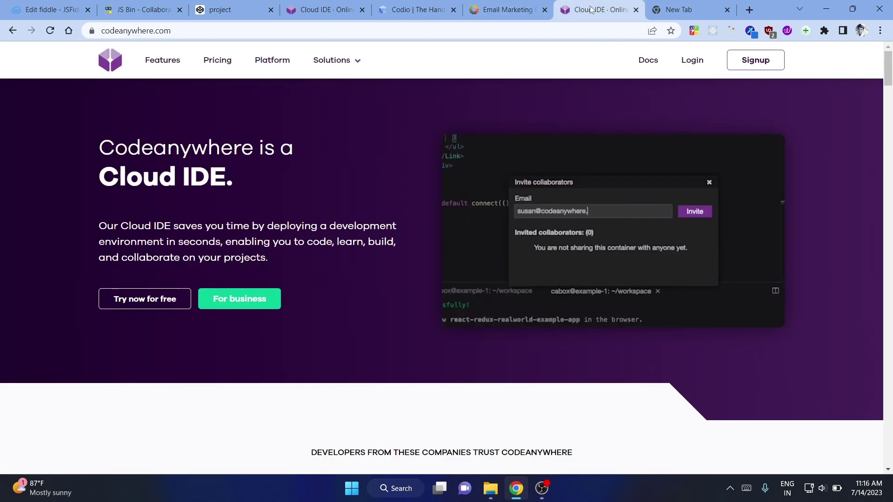
{"action": "left_click", "coordinate": [636, 10]}
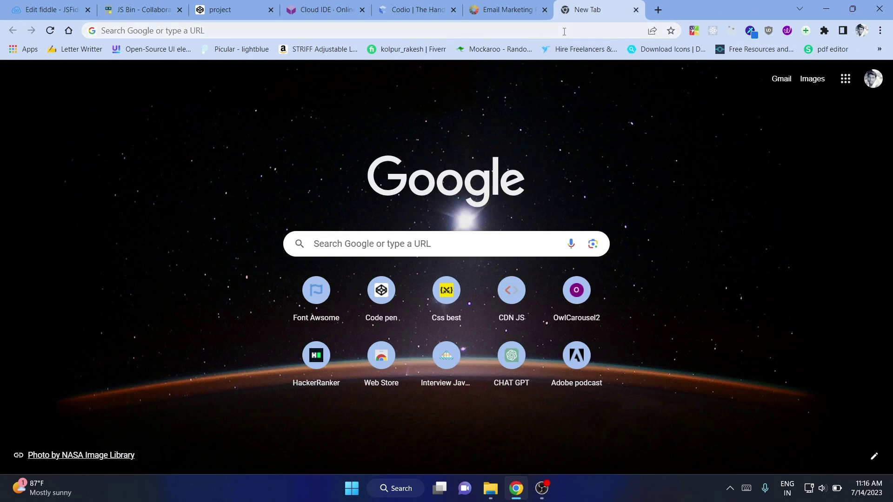
Search Google for 'w3schools' by typing 'w3' in the address bar and choosing the suggestion
{"action": "left_click", "coordinate": [564, 31]}
{"action": "type", "text": "w"}
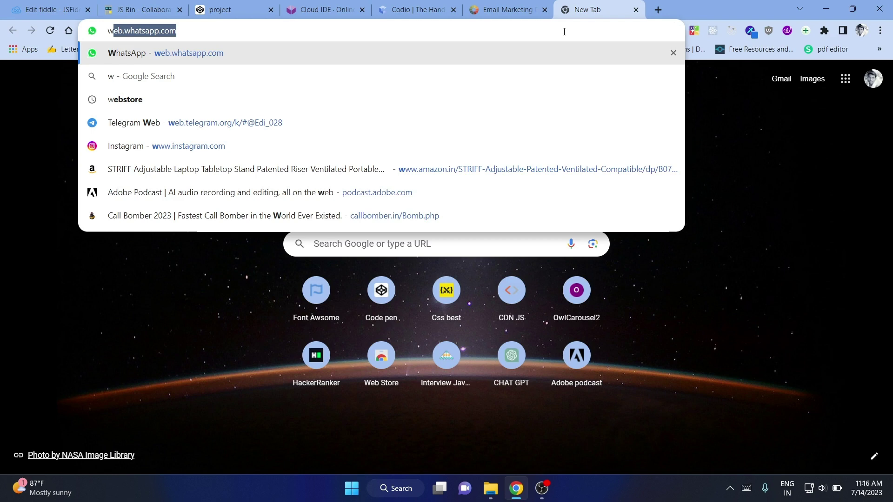
{"action": "key", "text": "Tab"}
{"action": "key", "text": "Escape"}
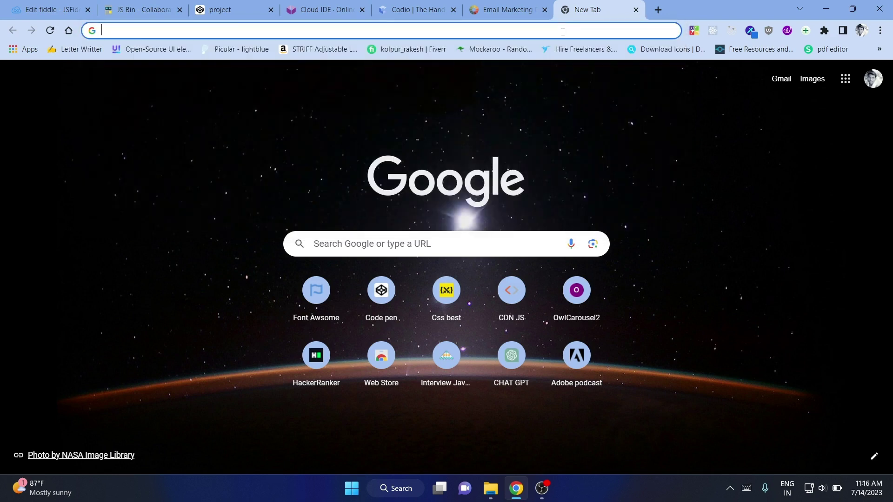
{"action": "left_click", "coordinate": [563, 31]}
{"action": "type", "text": "w3"}
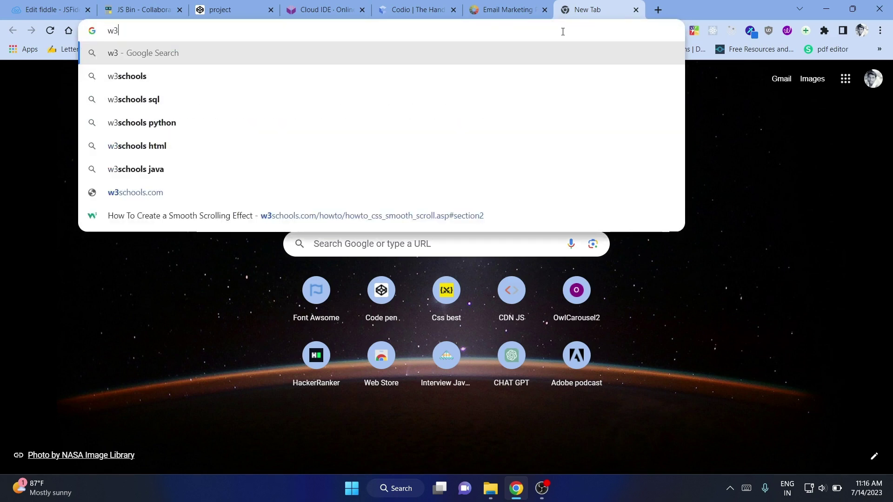
{"action": "key", "text": "Down"}
{"action": "key", "text": "Down"}
{"action": "key", "text": "Up"}
{"action": "key", "text": "Return"}
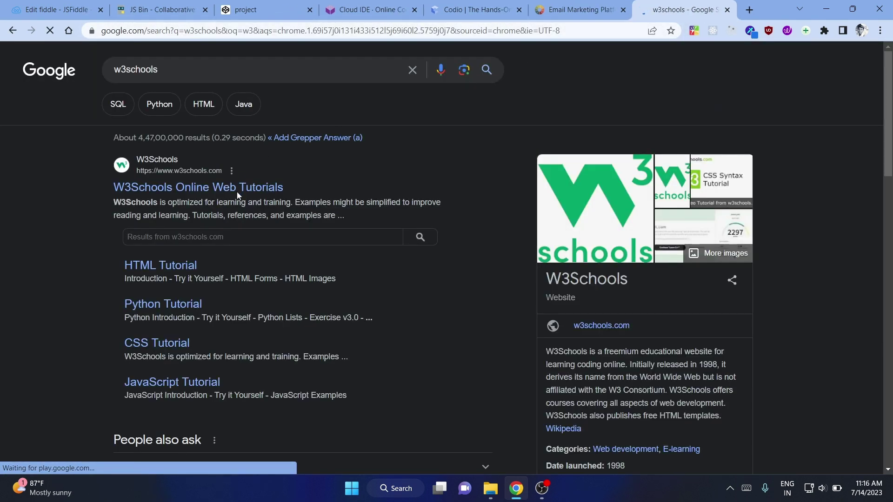
Open the 'W3Schools Online Web Tutorials' result and scroll through its homepage's HTML and JavaScript sections
{"action": "left_click", "coordinate": [196, 190]}
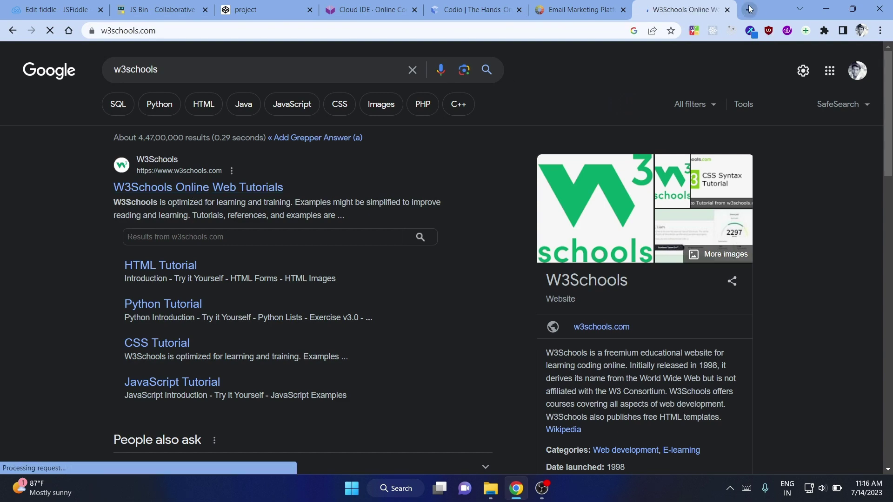
{"action": "scroll", "coordinate": [502, 296], "scroll_direction": "down", "scroll_amount": 5}
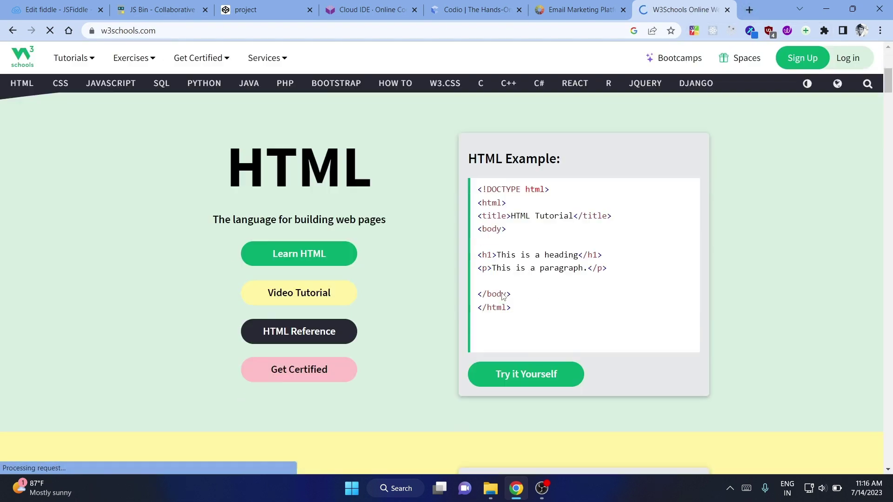
{"action": "scroll", "coordinate": [503, 296], "scroll_direction": "down", "scroll_amount": 6}
{"action": "scroll", "coordinate": [502, 295], "scroll_direction": "down", "scroll_amount": 10}
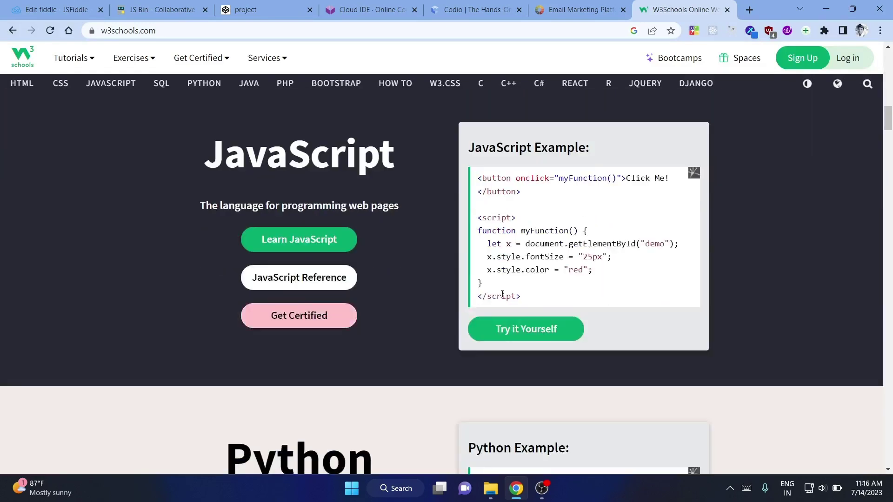
{"action": "scroll", "coordinate": [503, 295], "scroll_direction": "up", "scroll_amount": 20}
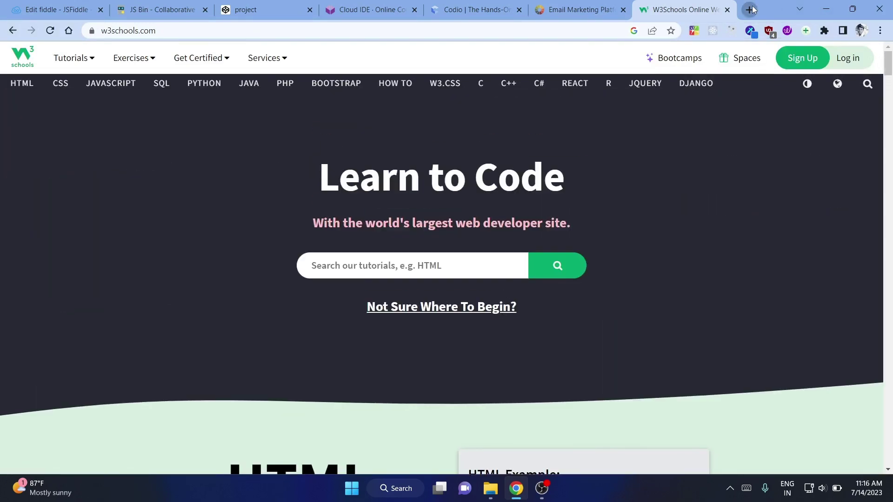
{"action": "left_click", "coordinate": [751, 9]}
Load javatpoint.com/javascript-array from 'jav' and scroll through its array literal example
{"action": "type", "text": "jav"}
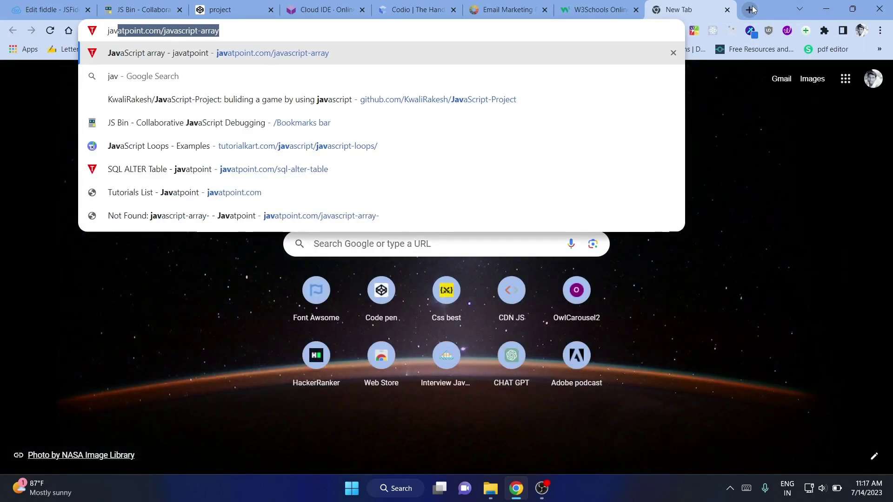
{"action": "key", "text": "Return"}
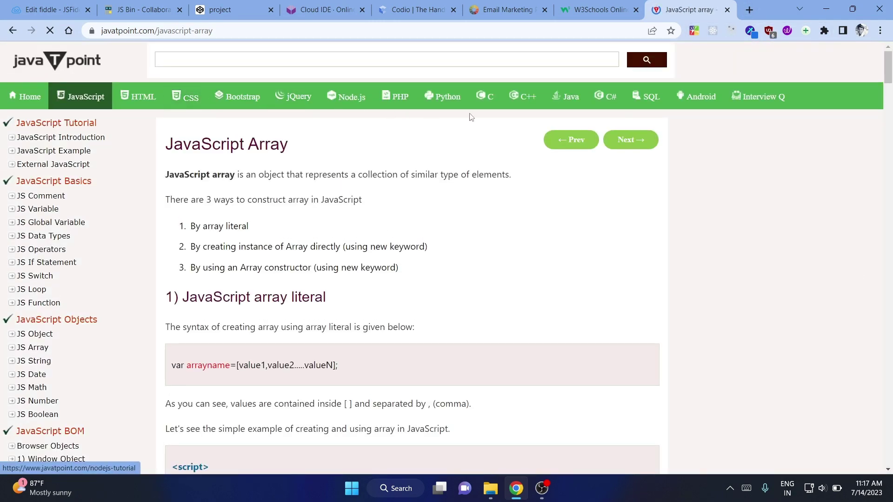
{"action": "left_click", "coordinate": [600, 10]}
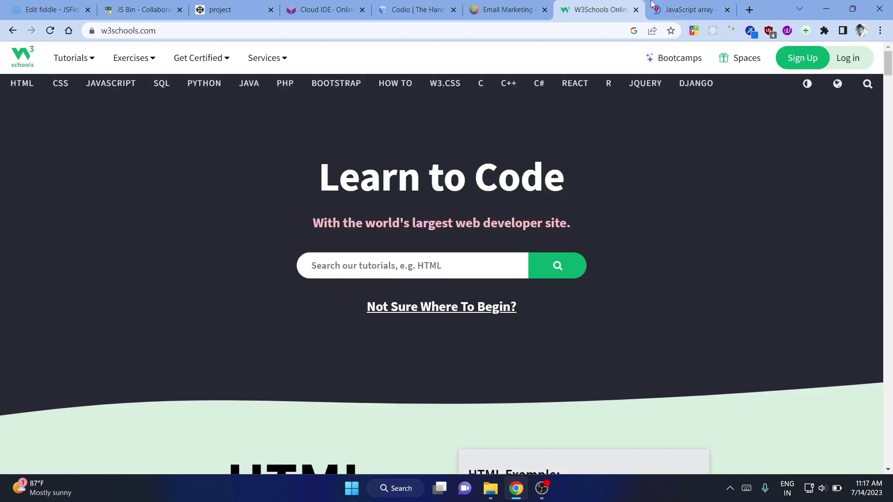
{"action": "left_click", "coordinate": [689, 9]}
{"action": "scroll", "coordinate": [384, 300], "scroll_direction": "down", "scroll_amount": 5}
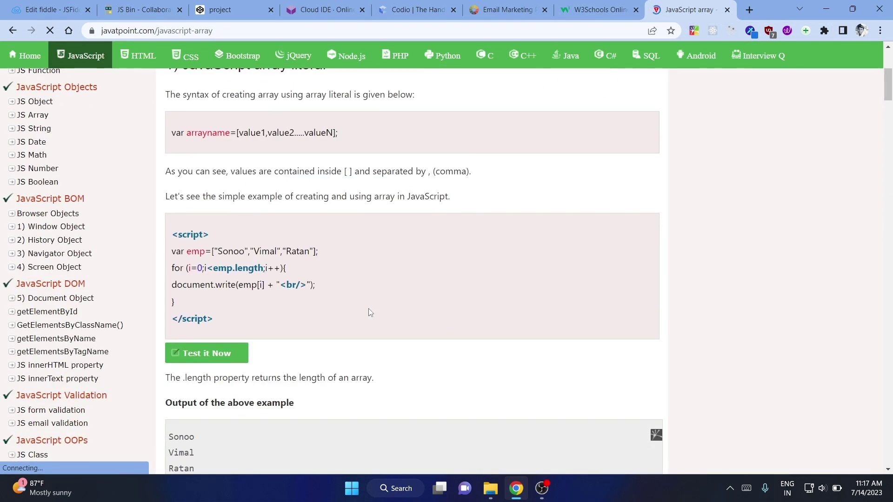
{"action": "scroll", "coordinate": [370, 312], "scroll_direction": "up", "scroll_amount": 5}
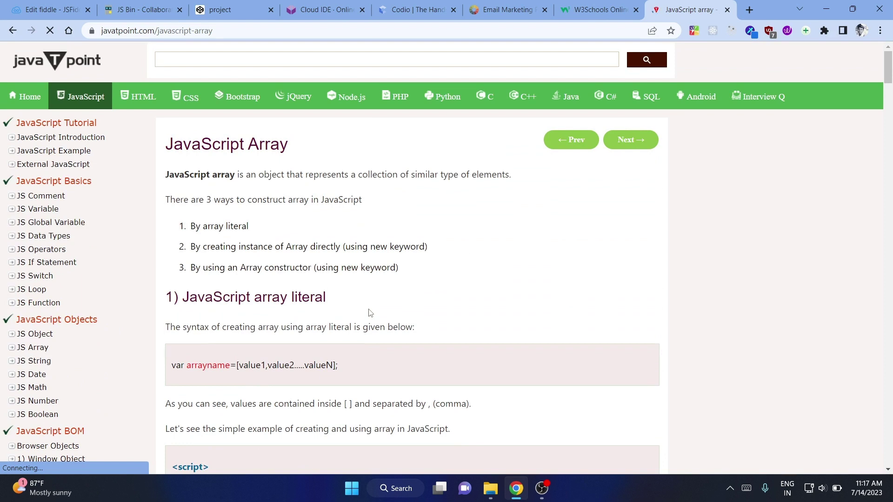